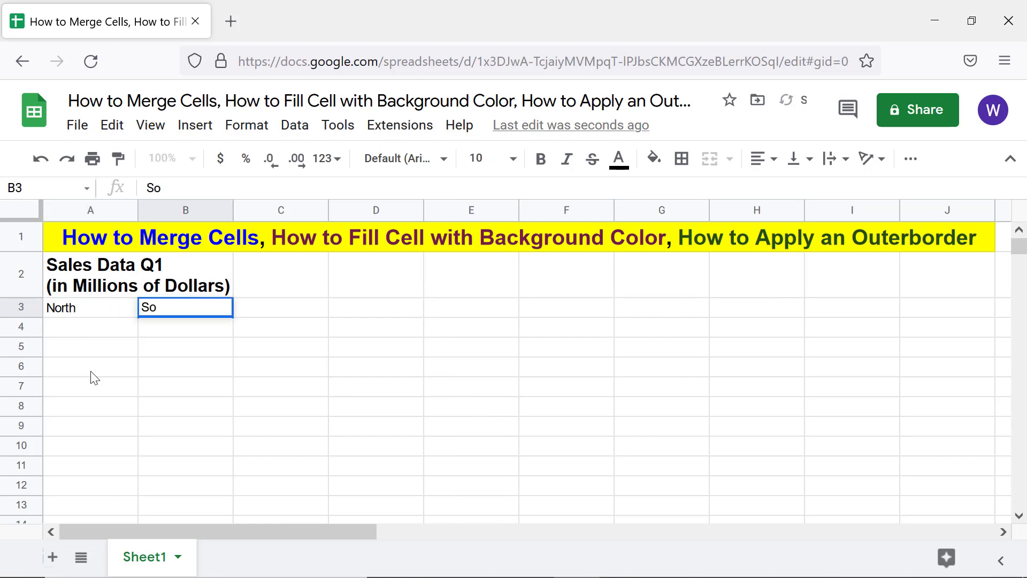
Step: Complete the region headings in row 3 with South in B3, East in C3 and West in D3
key(Tab)
text(East)
key(Tab)
text(West)
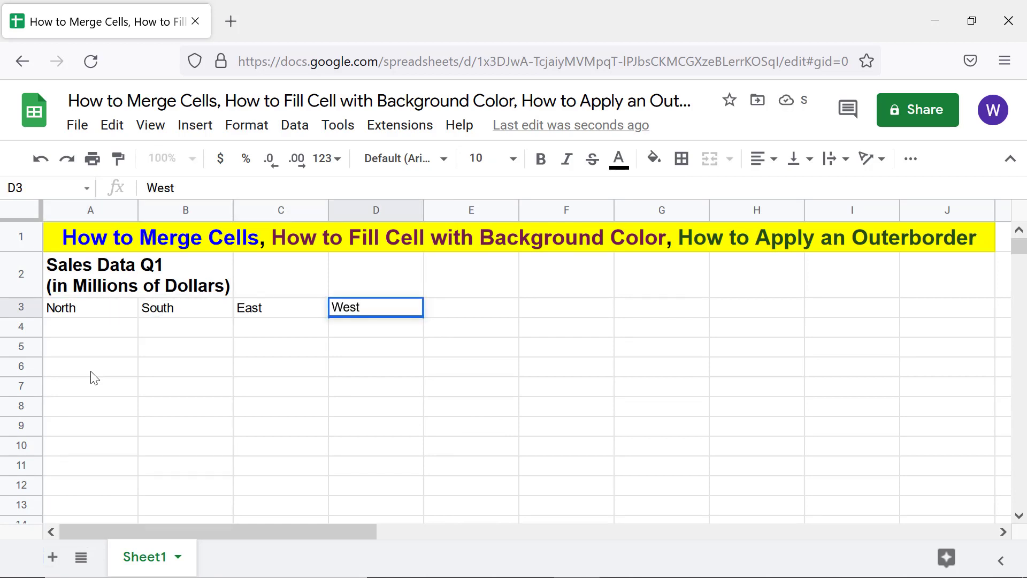
key(Return)
Step: Format the region headings in A3:D3 as bold, font size 14 and horizontally centered
key(Up)
shift+click(345, 315)
click(478, 158)
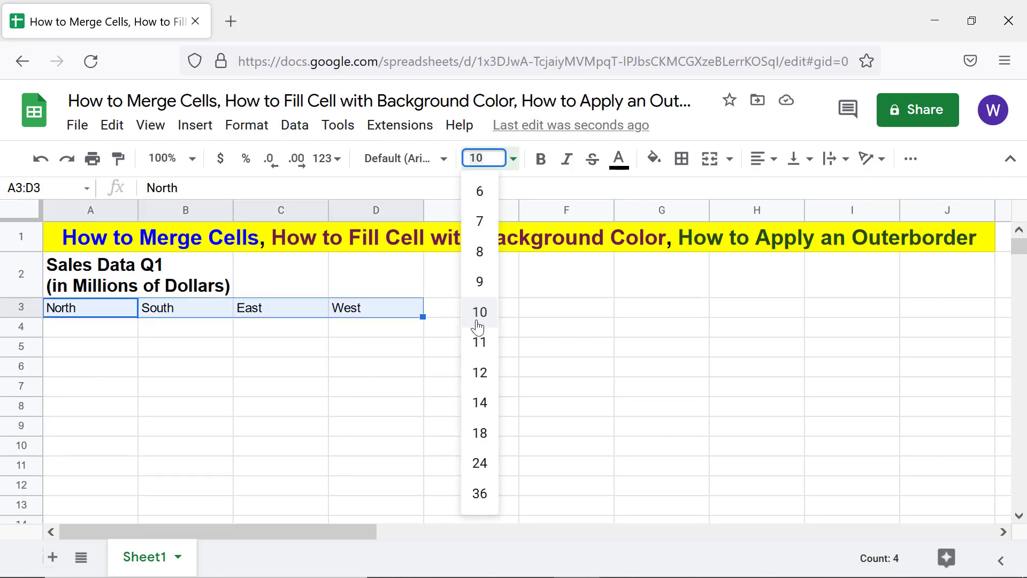
click(477, 399)
key(ctrl+b)
click(762, 158)
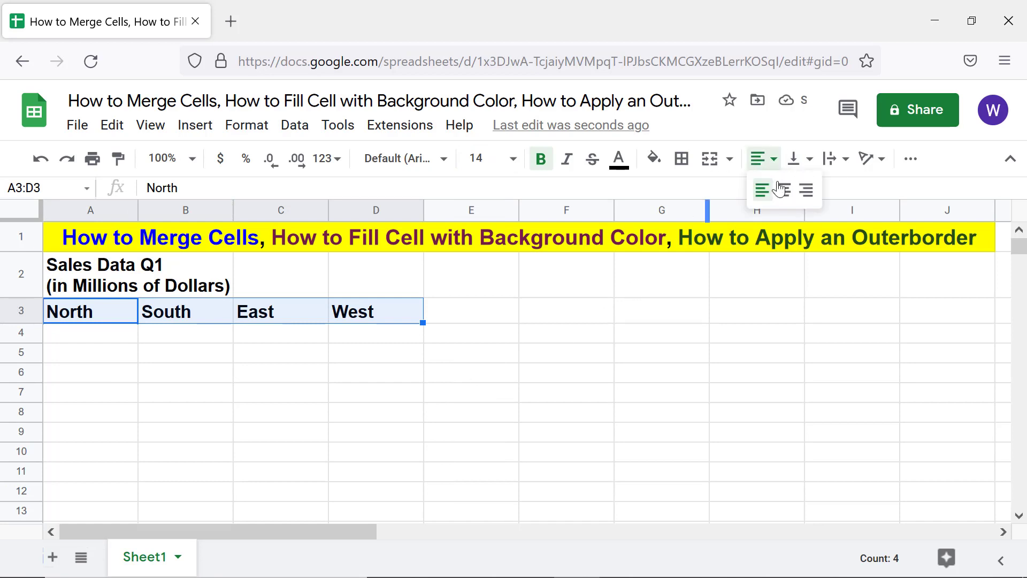
click(784, 189)
Step: Enter the sales figures 91.2, 73.54, 86.31 and 96.62 in cells A4 to D4 under the region headings
key(Down)
text(91.2)
key(Tab)
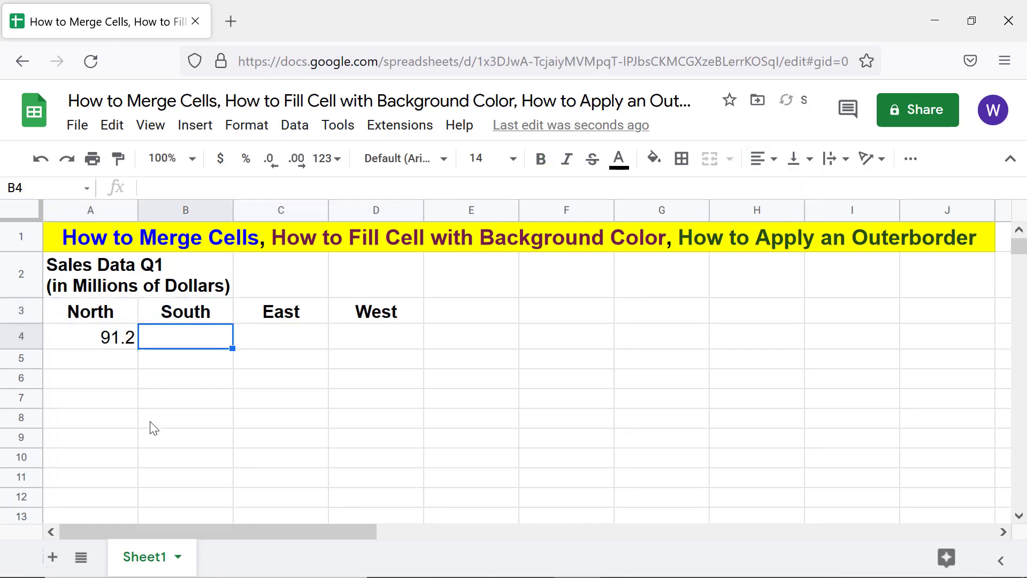
text(73.54)
key(Tab)
text(86.31)
key(Tab)
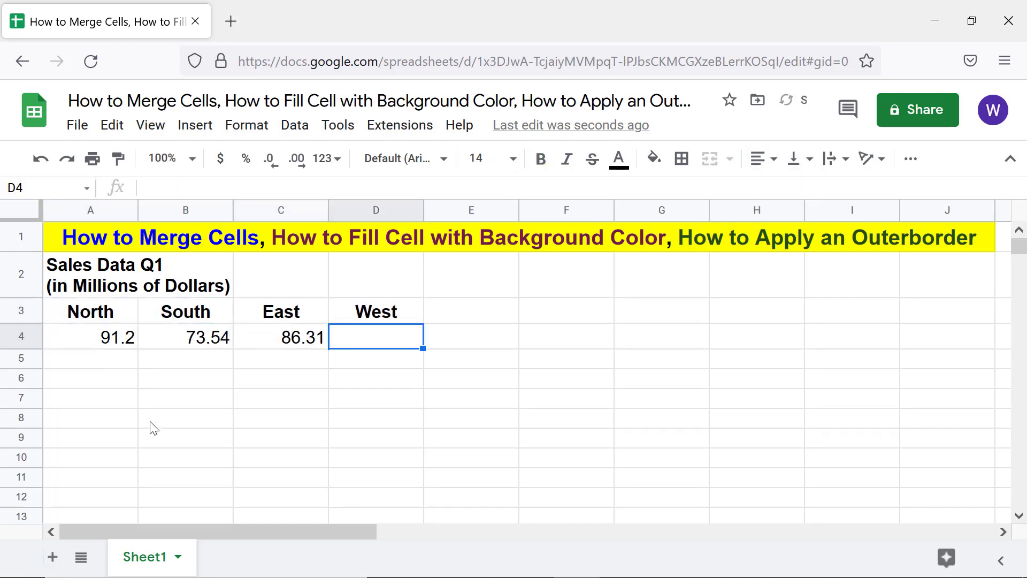
text(96.62)
key(Tab)
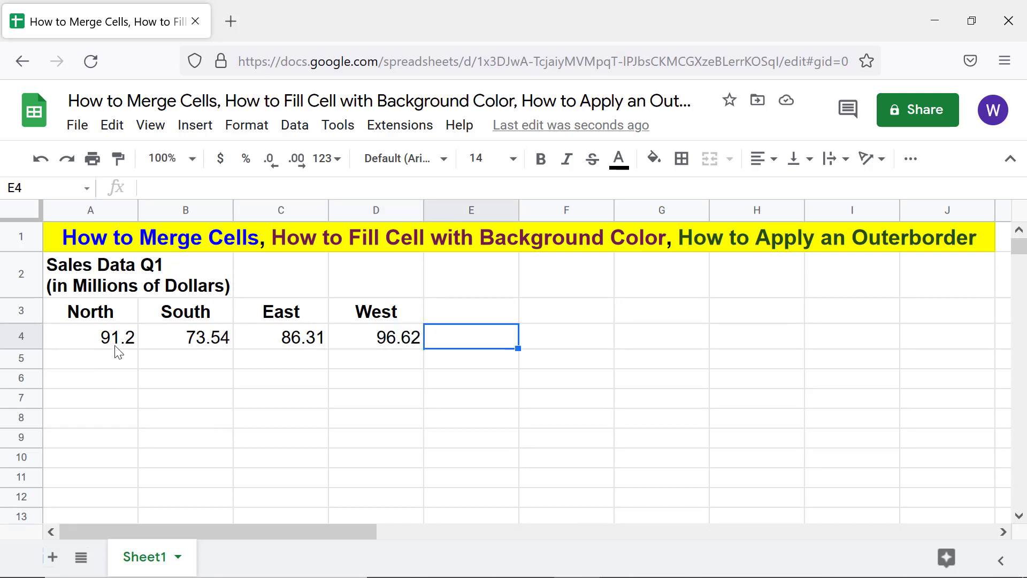
Step: Center the sales figures in A4:D4 horizontally
click(118, 343)
shift+click(396, 342)
click(767, 161)
click(787, 197)
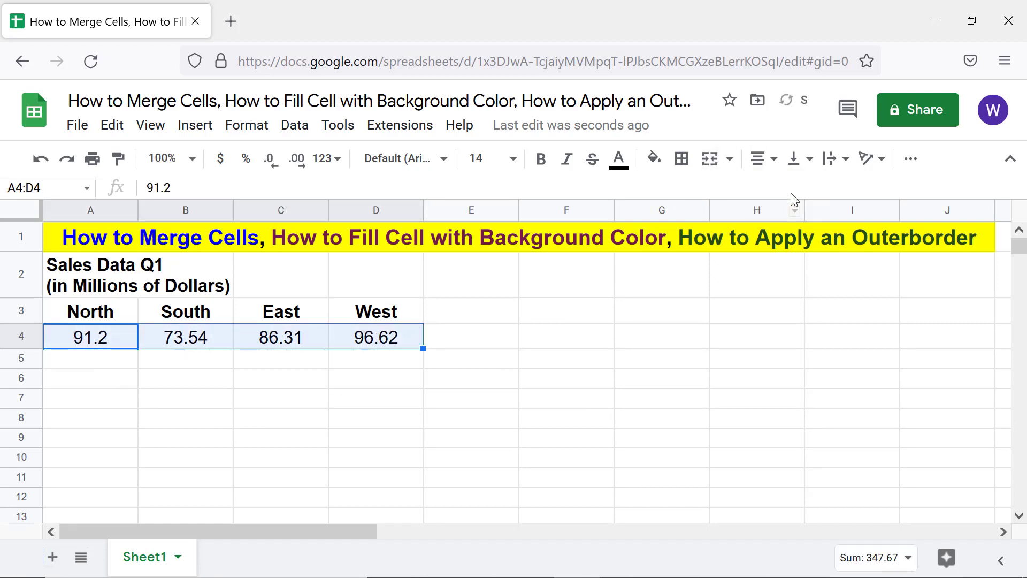
click(91, 358)
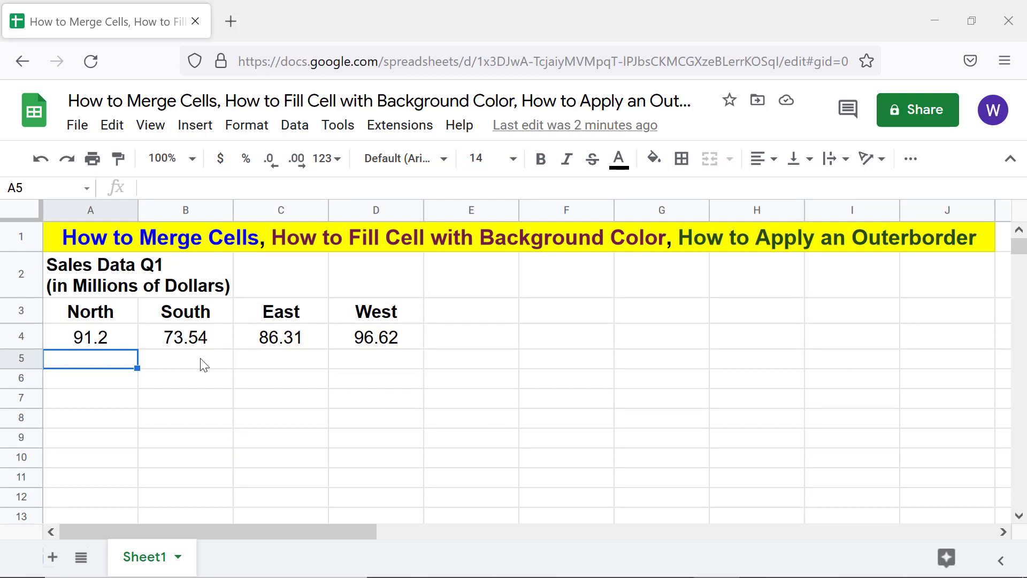
Step: Merge cells A2:J2 and center the Sales Data Q1 title horizontally across them
click(87, 282)
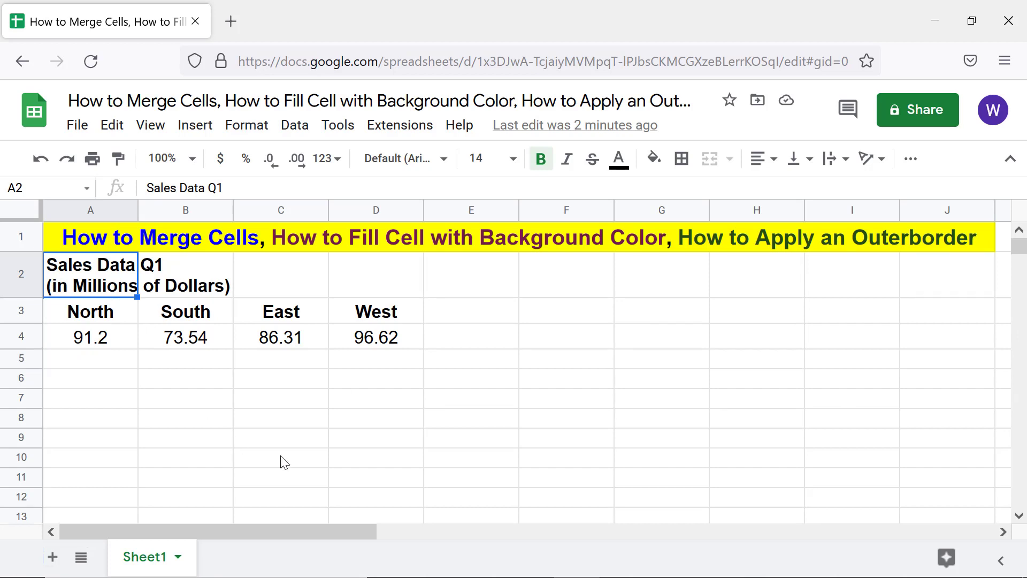
shift+click(925, 282)
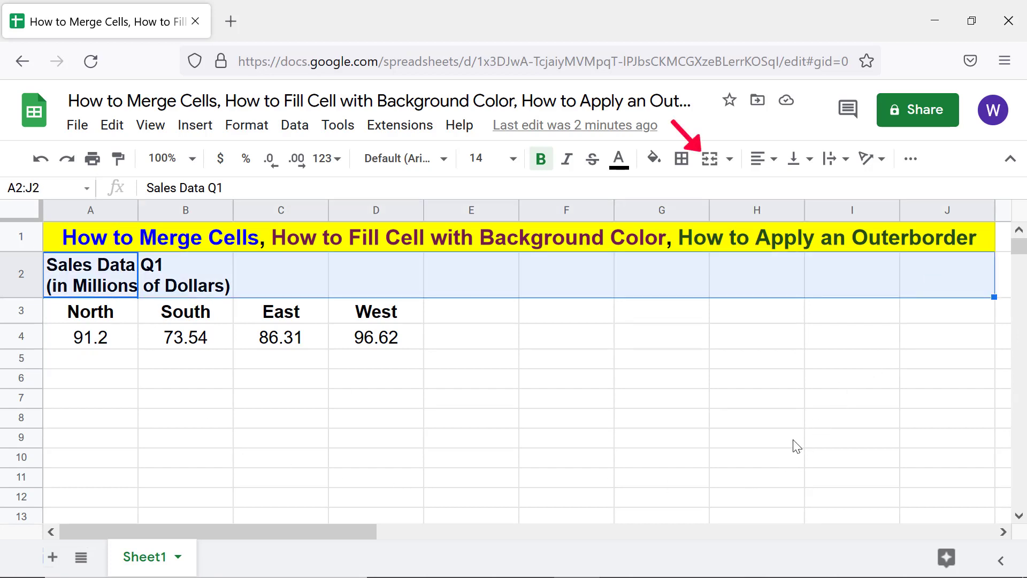
click(707, 167)
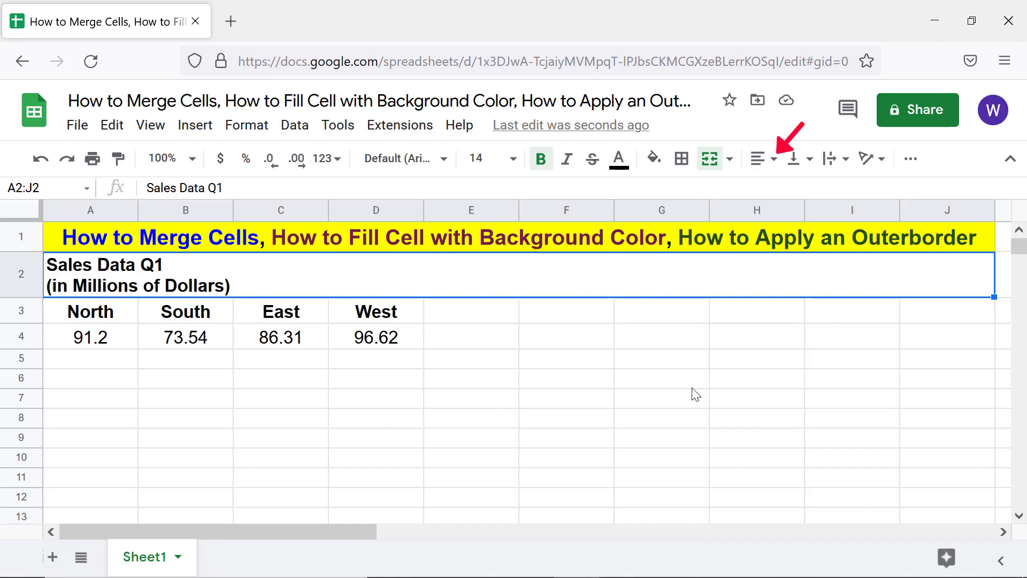
click(774, 161)
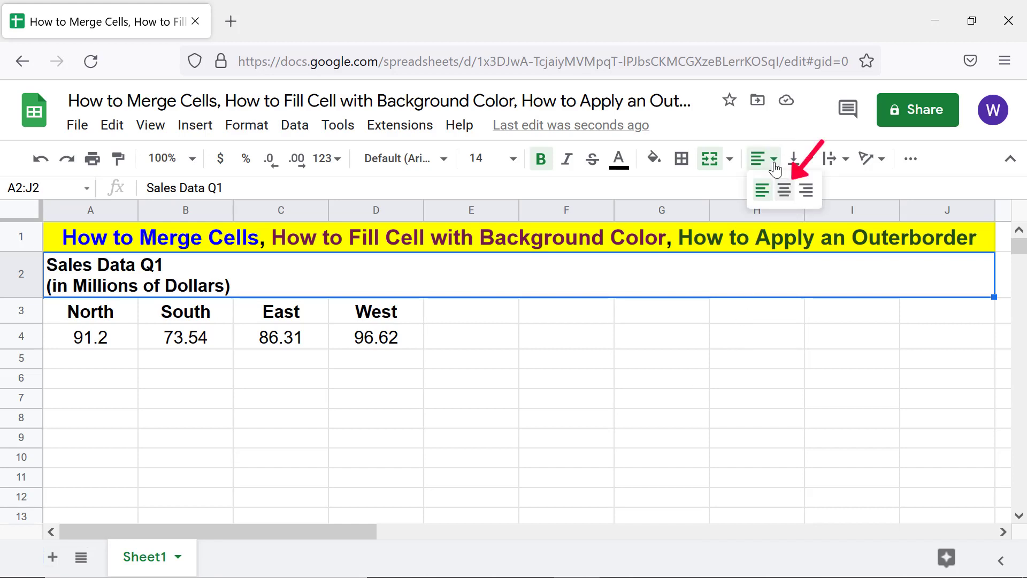
click(784, 190)
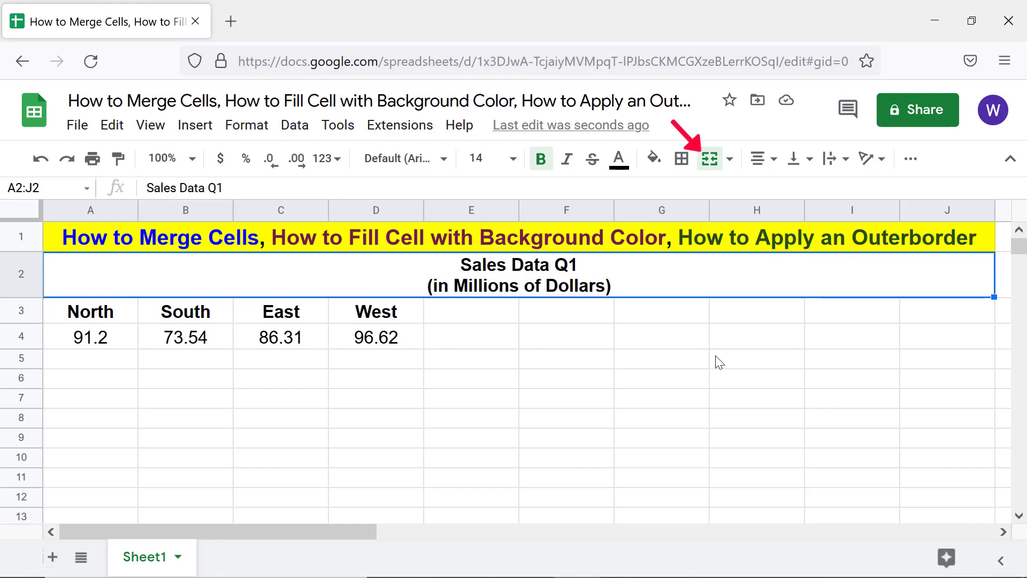
Step: Unmerge the title range A2:J2 and merge it again
click(710, 160)
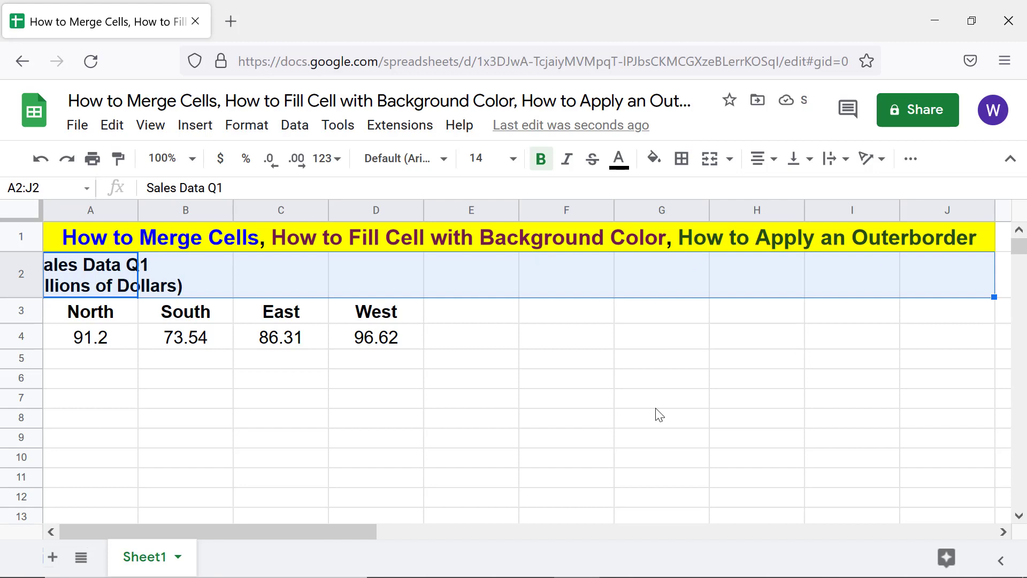
click(711, 161)
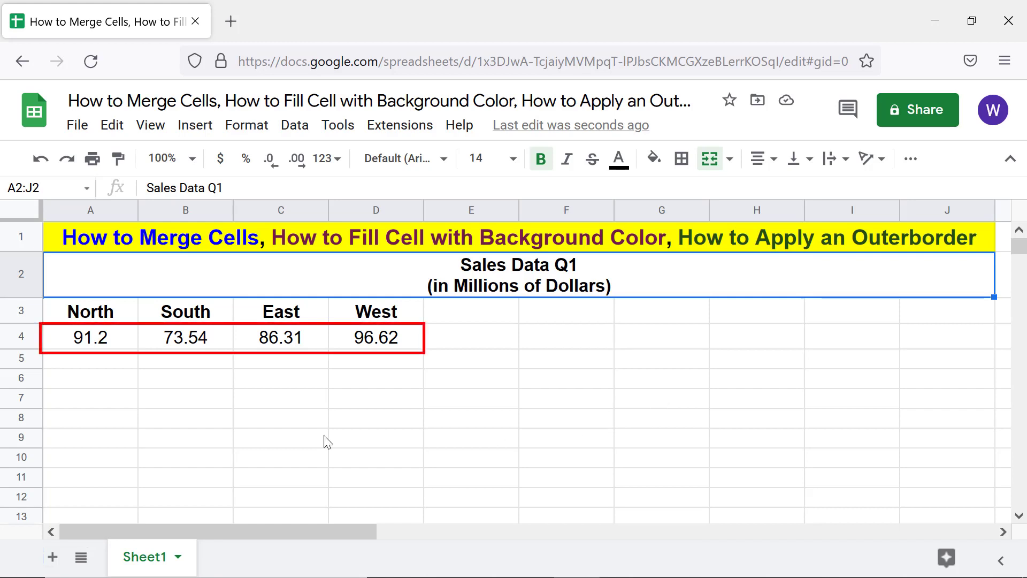
Step: Merge the sales figures in A4:D4, accepting that only the top-left value is kept, and undo the merge
click(118, 343)
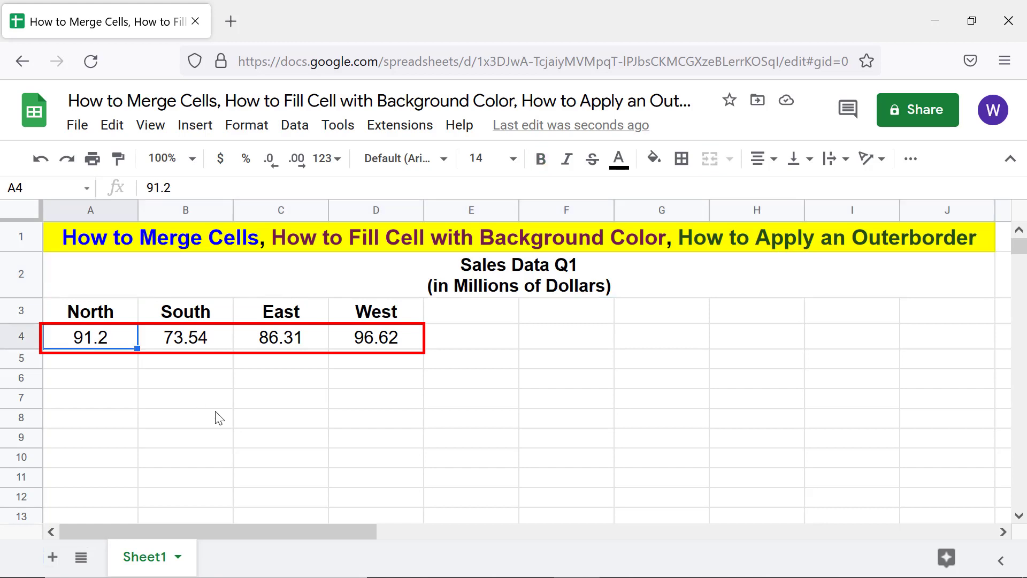
shift+click(374, 340)
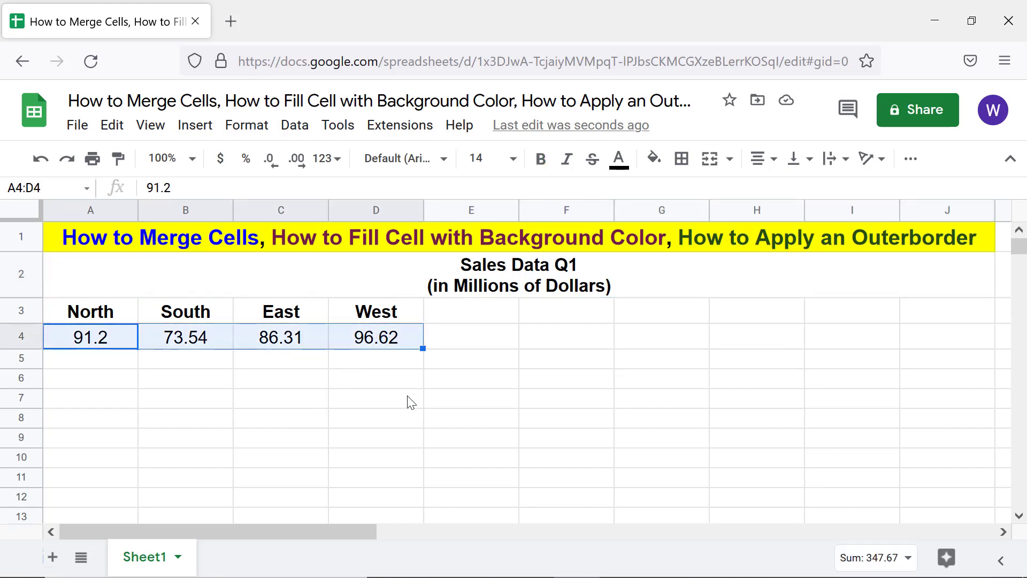
click(708, 164)
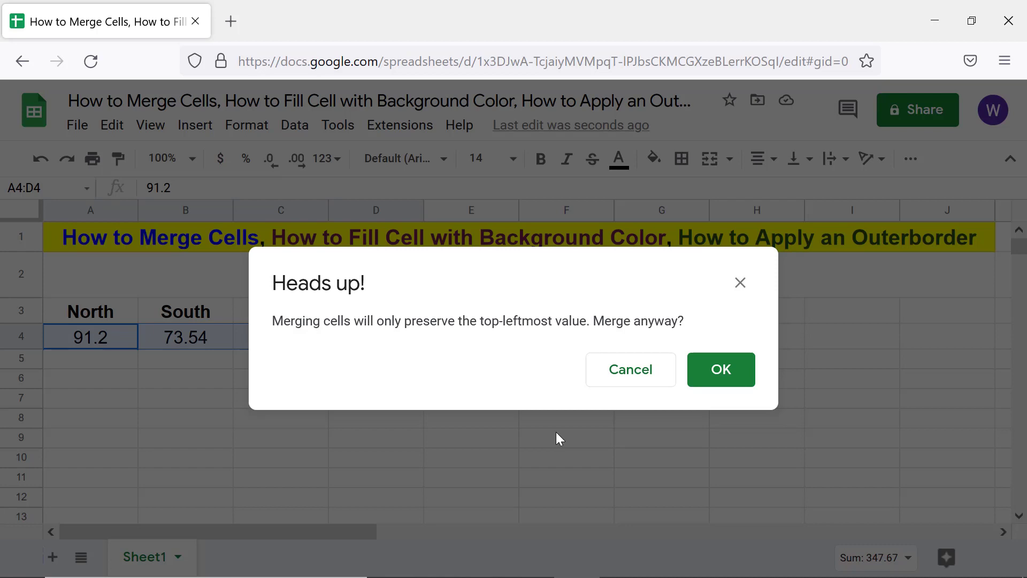
click(718, 377)
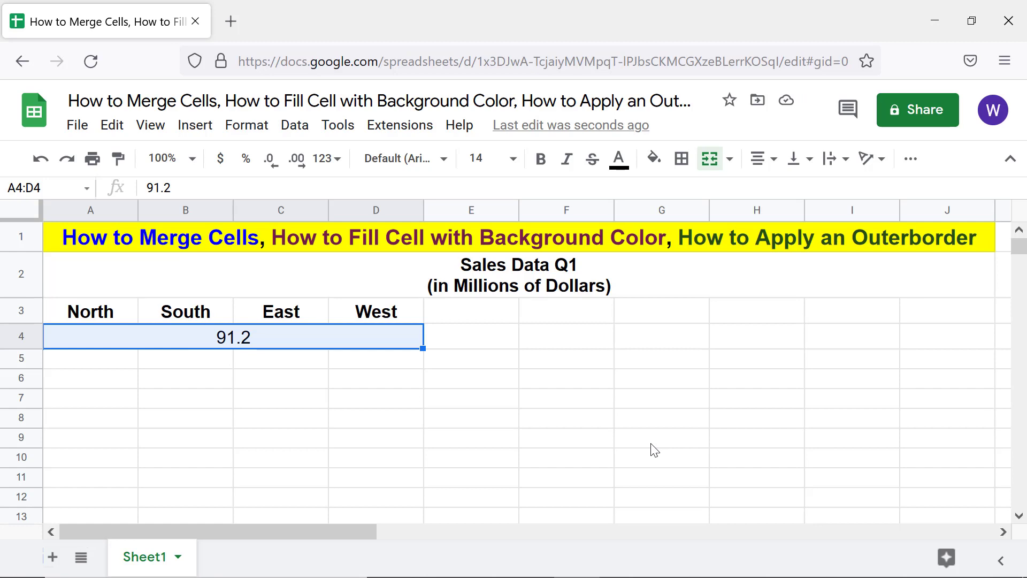
key(ctrl+z)
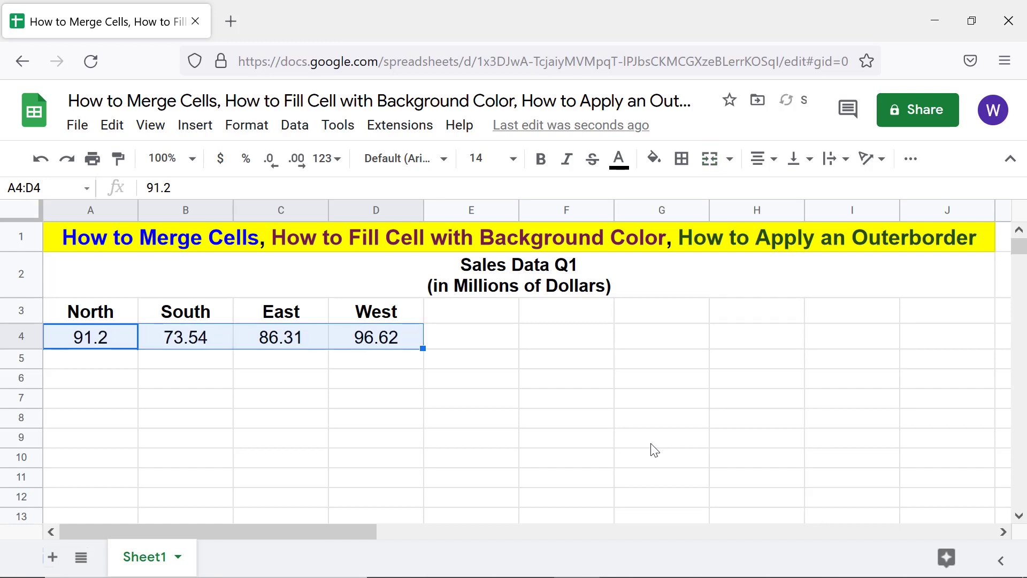
click(119, 366)
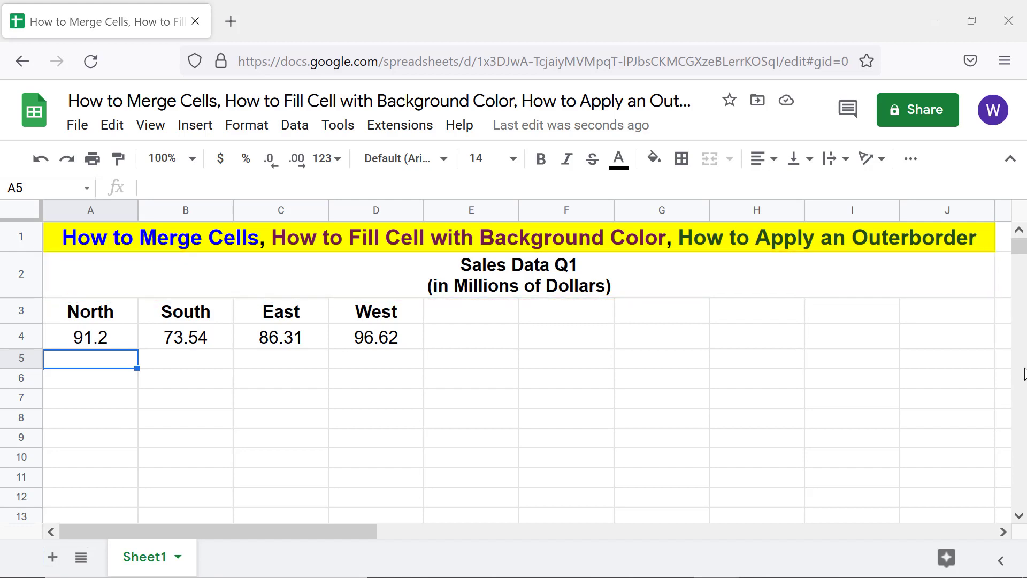
Step: Fill the merged title cell A2:J2 with a light blue background color
click(560, 281)
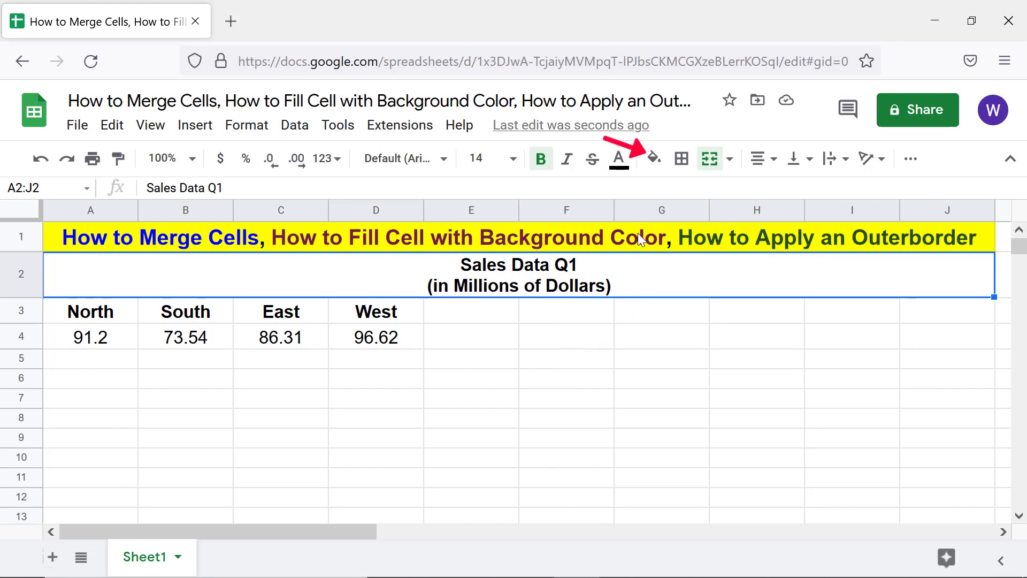
click(651, 160)
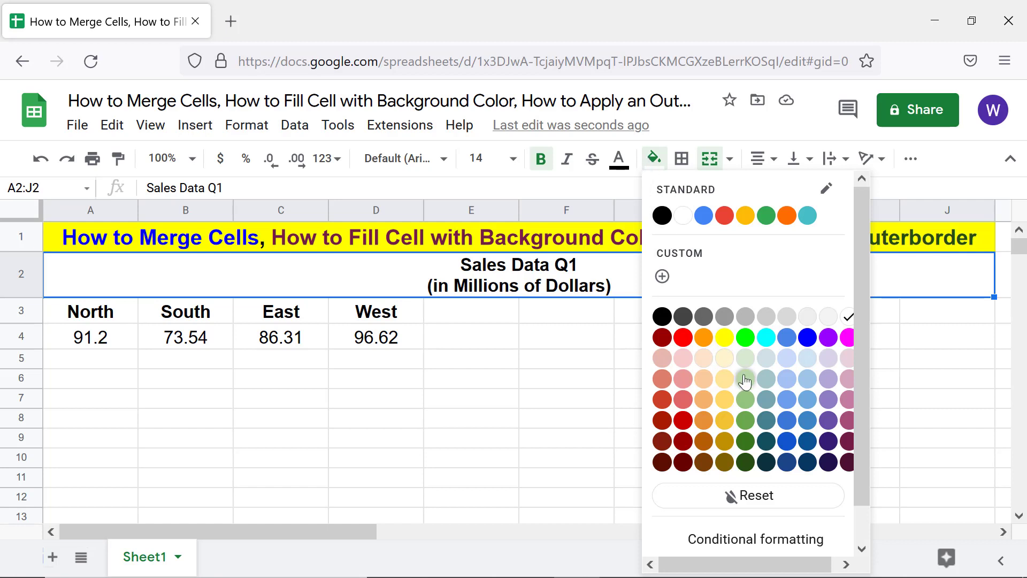
click(787, 358)
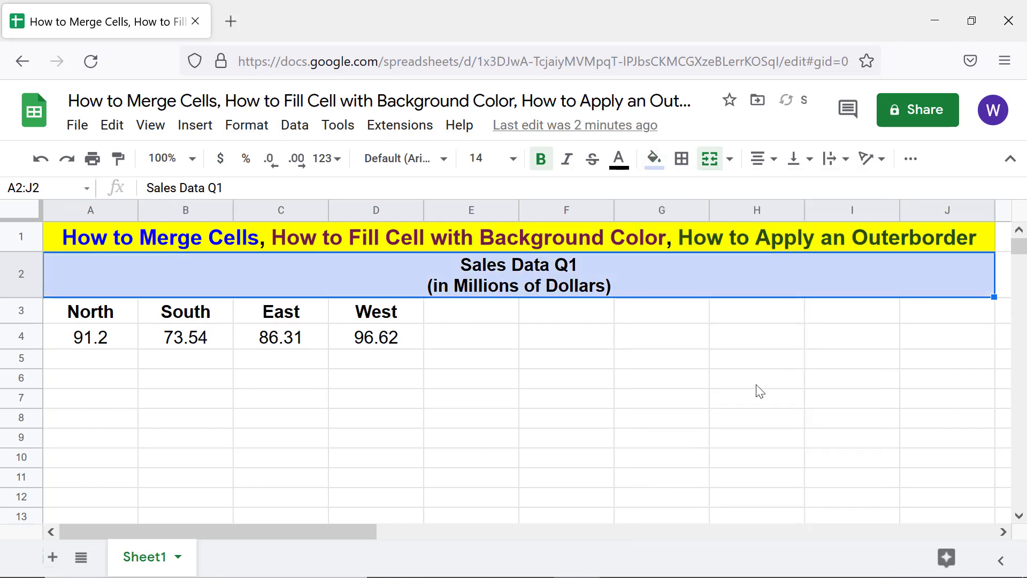
click(114, 363)
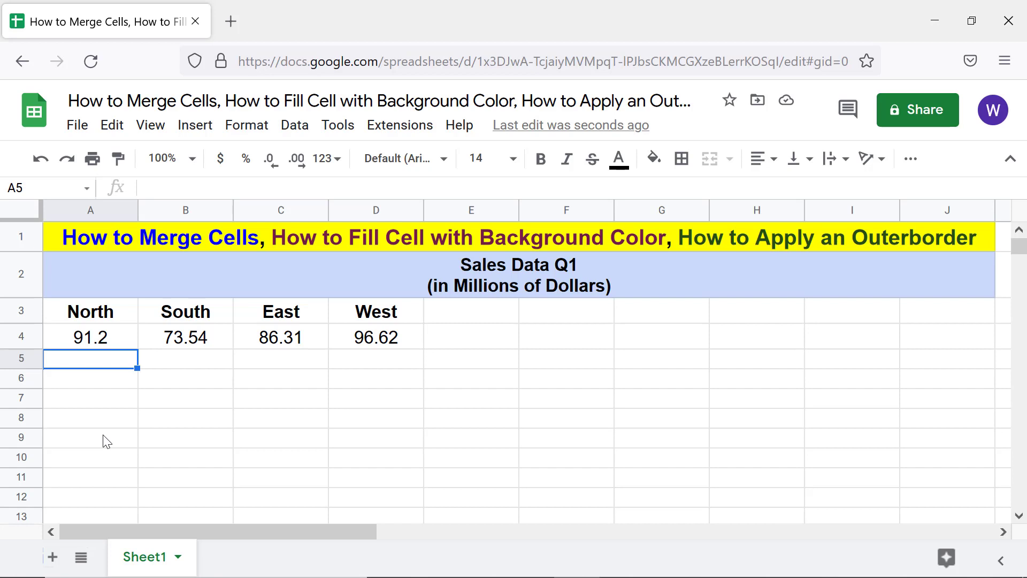
Step: Reset the fill color of the merged title cell A2:J2 and undo the reset
click(495, 281)
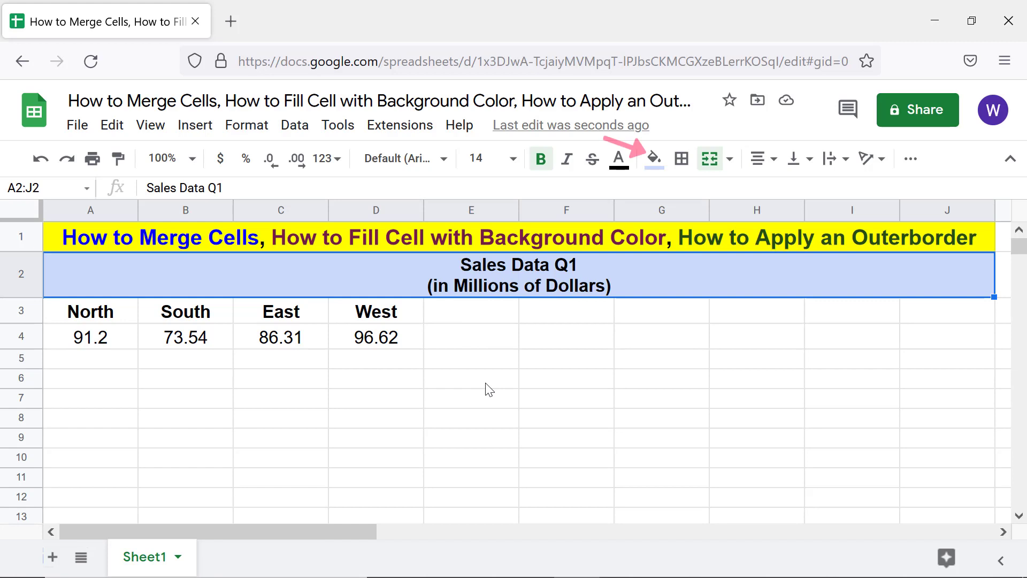
click(661, 162)
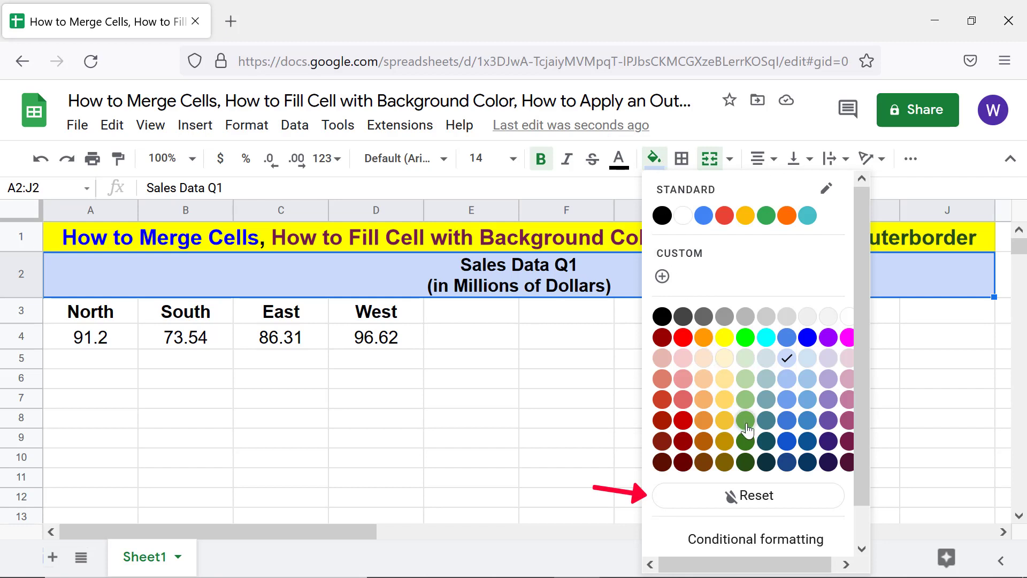
click(772, 496)
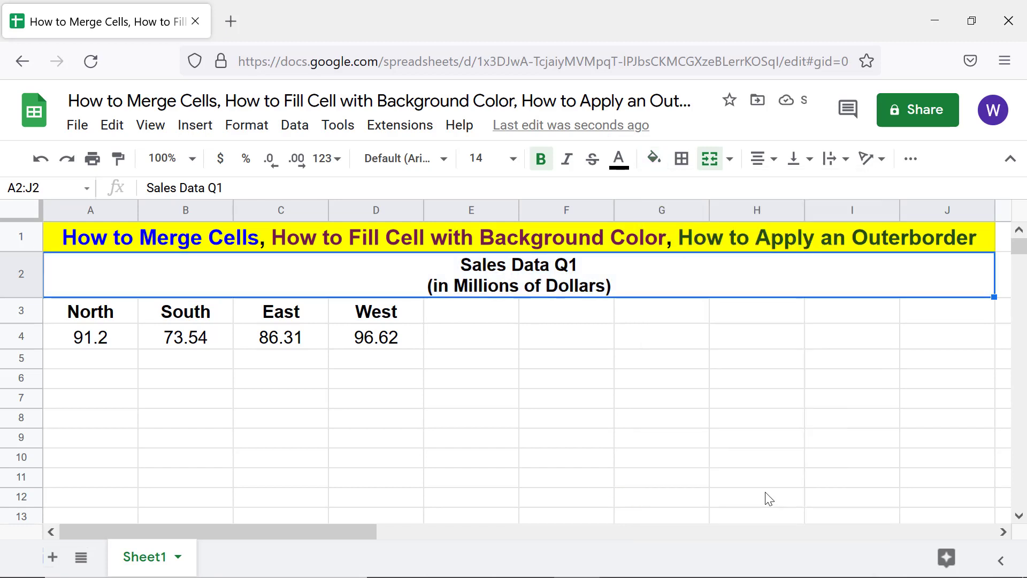
click(131, 361)
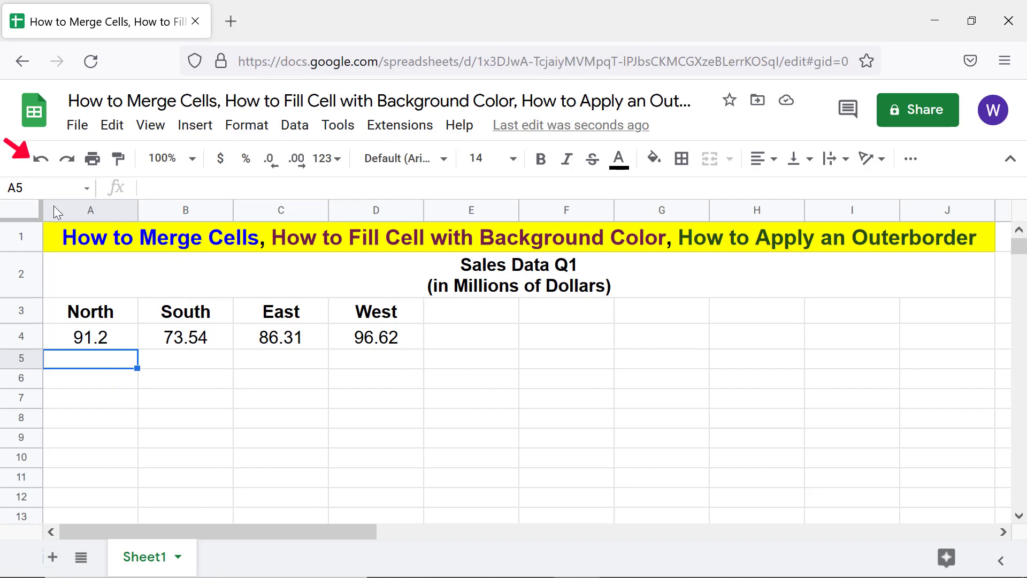
click(41, 161)
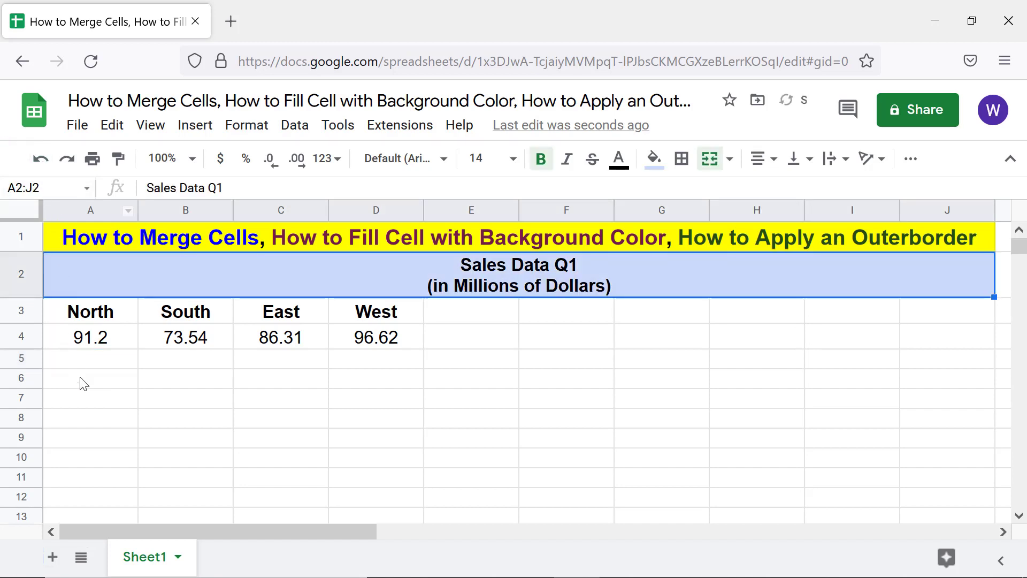
click(92, 365)
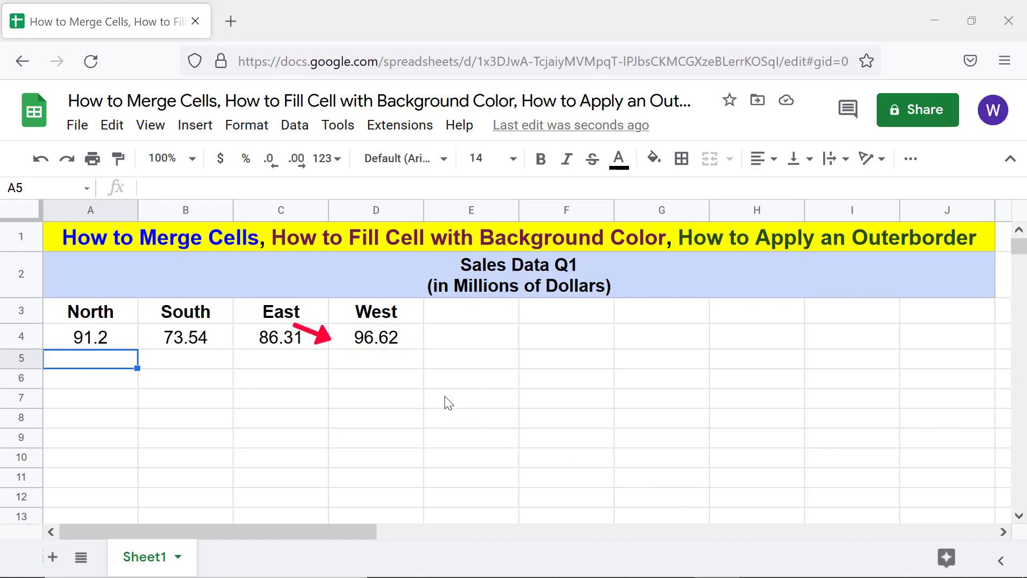
Step: Apply a green, thickest solid-line outer border to cell D4, the West sales figure
click(401, 345)
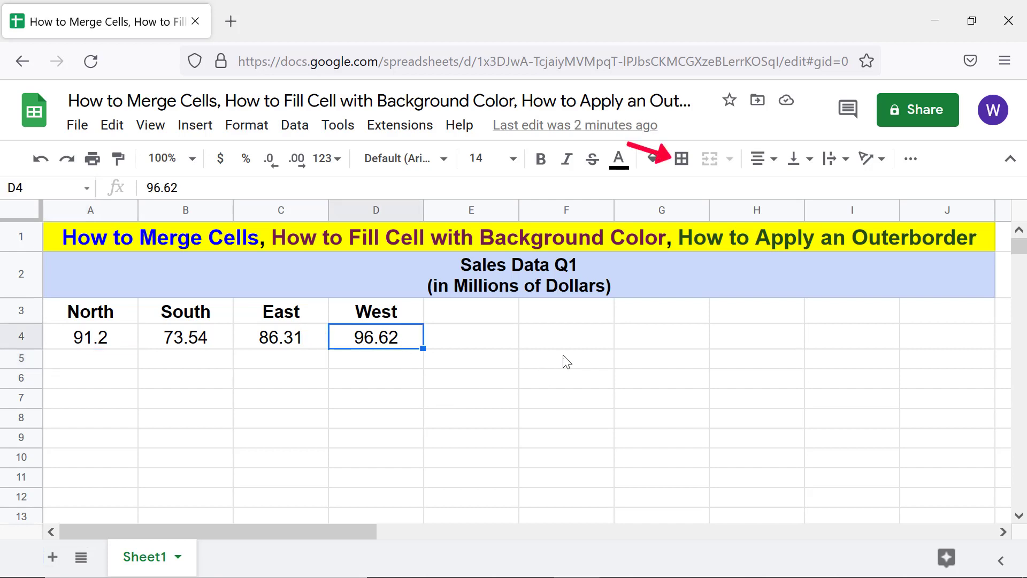
click(687, 163)
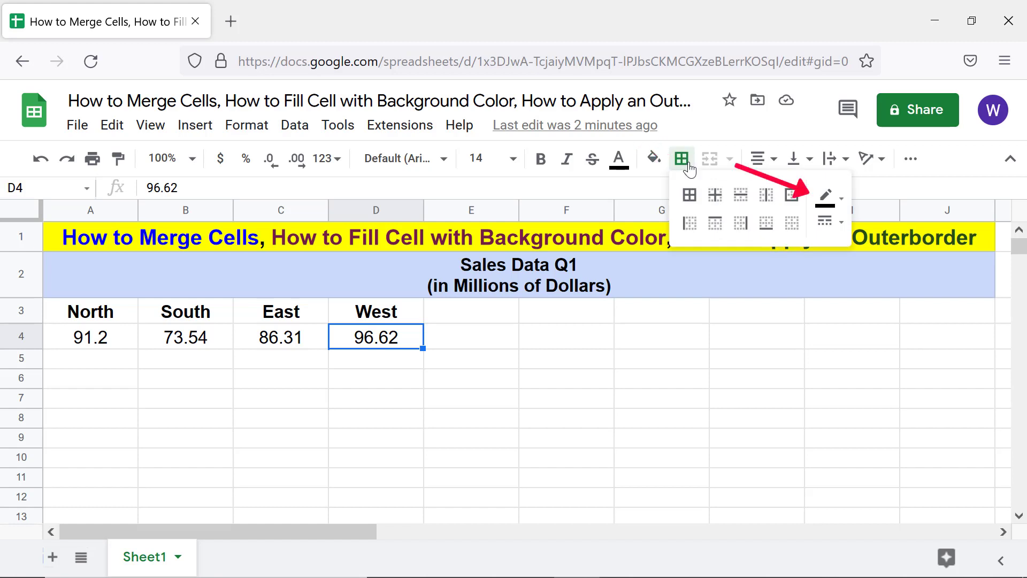
click(821, 199)
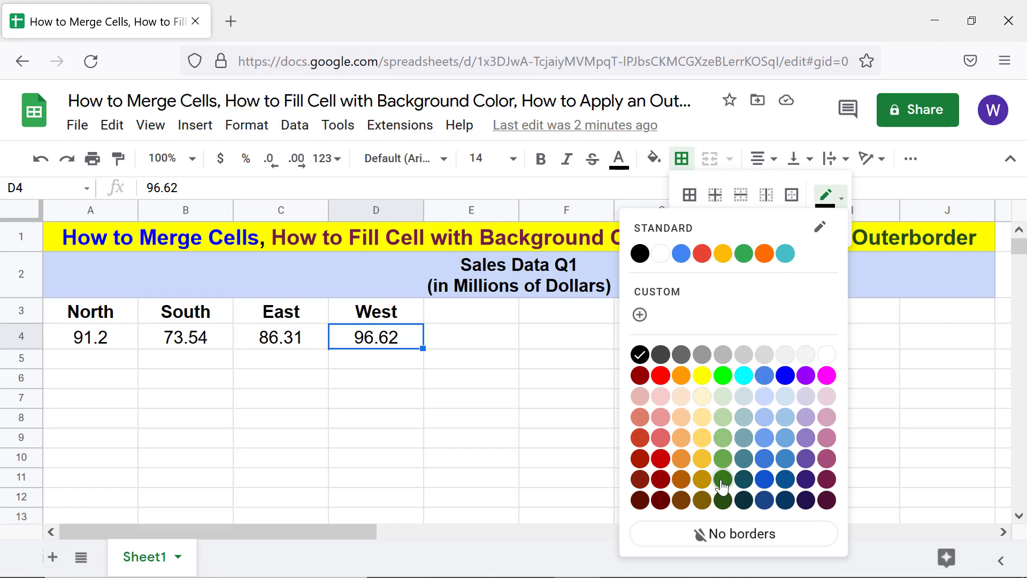
click(723, 461)
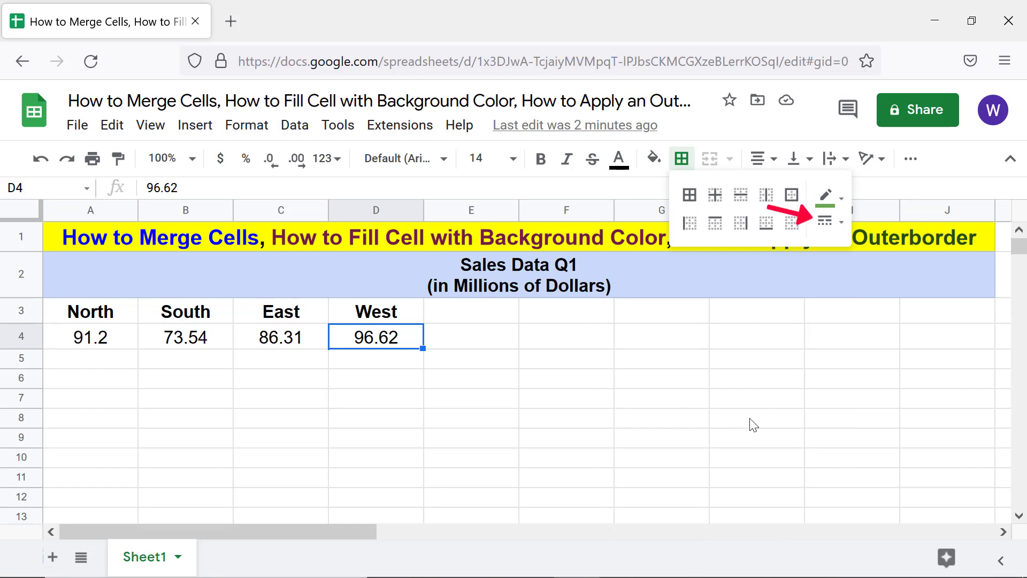
click(825, 222)
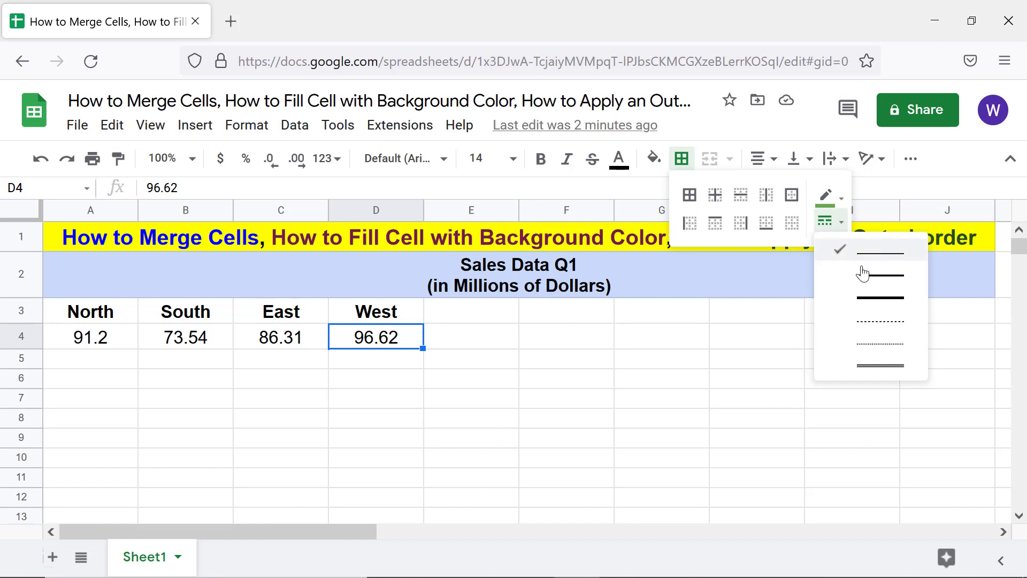
click(873, 300)
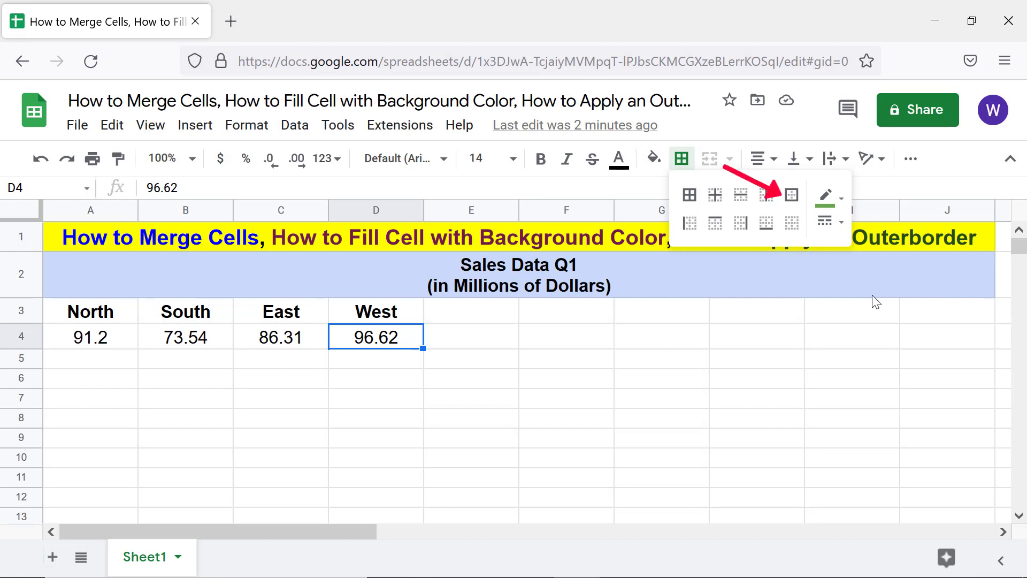
click(792, 196)
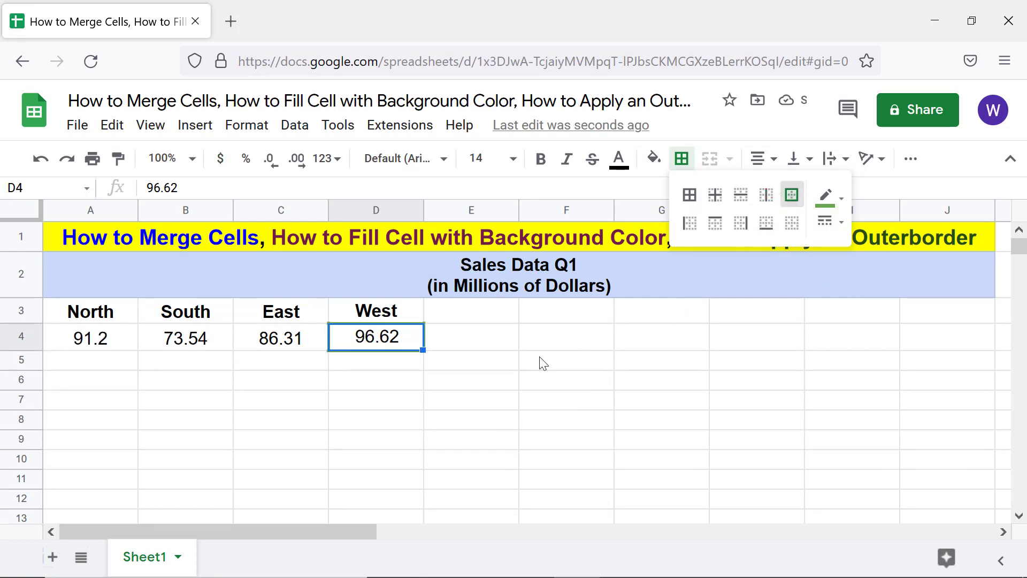
click(511, 364)
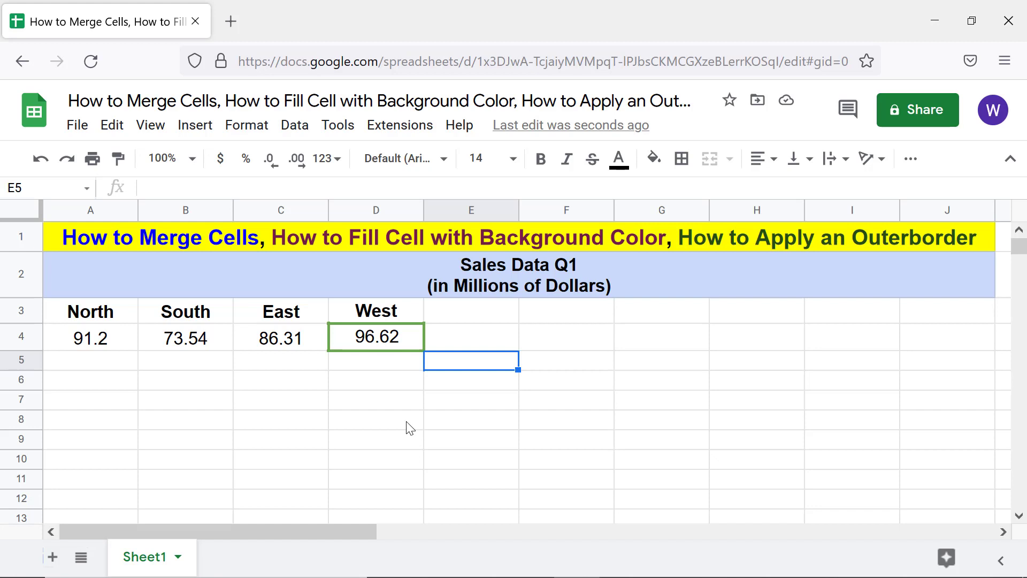
Step: Clear all borders from cell D4
click(392, 341)
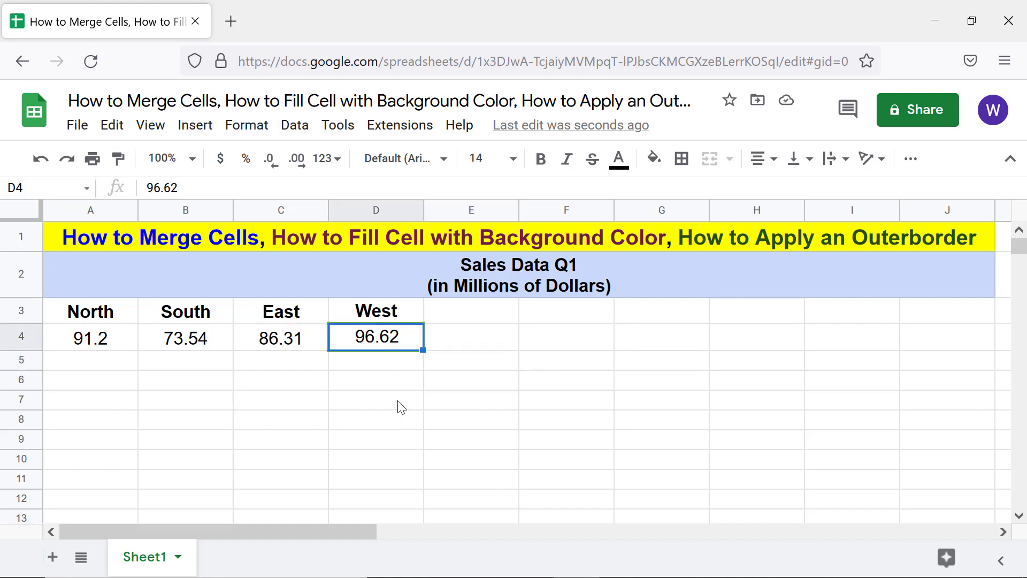
click(688, 170)
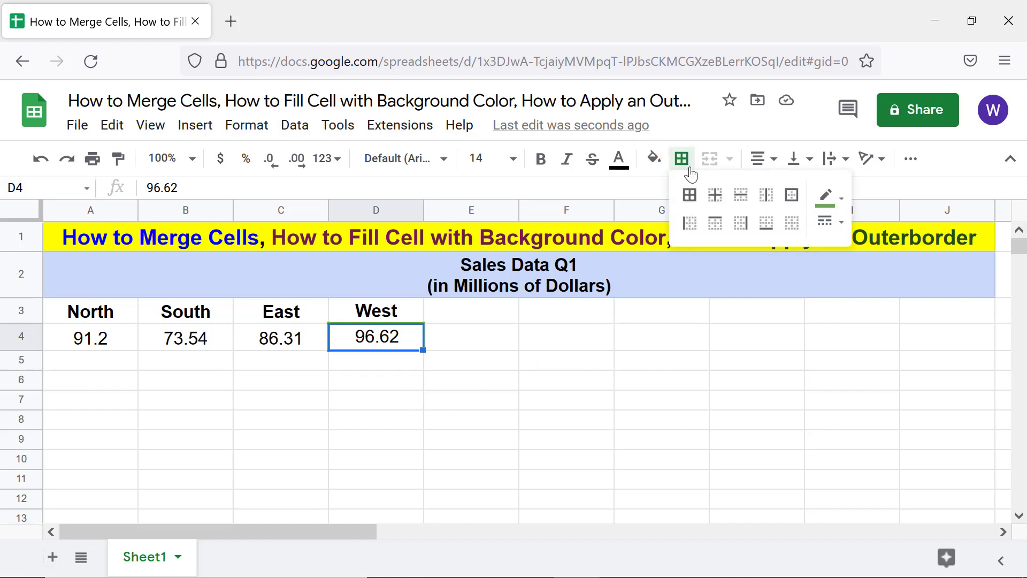
click(789, 234)
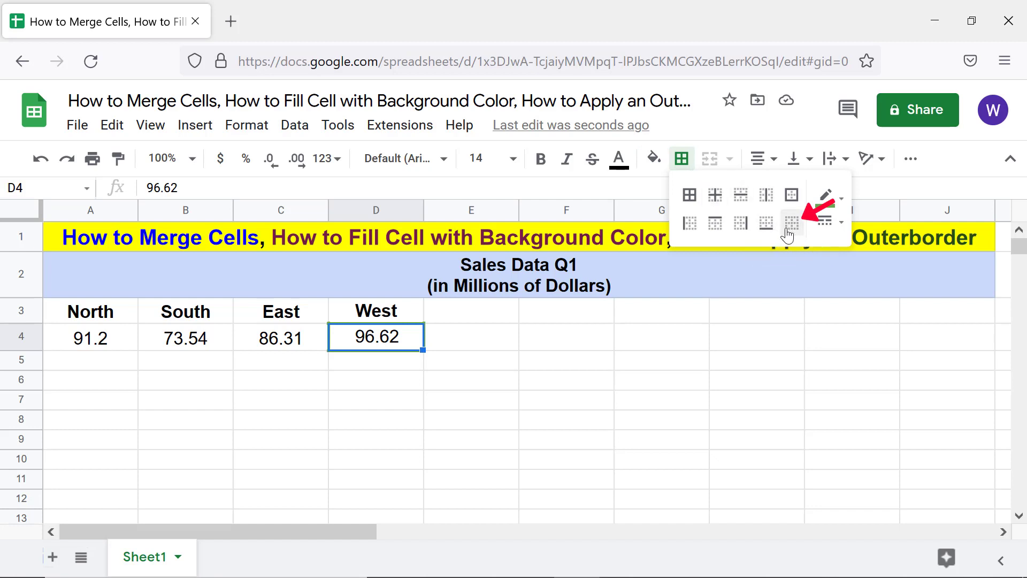
click(474, 367)
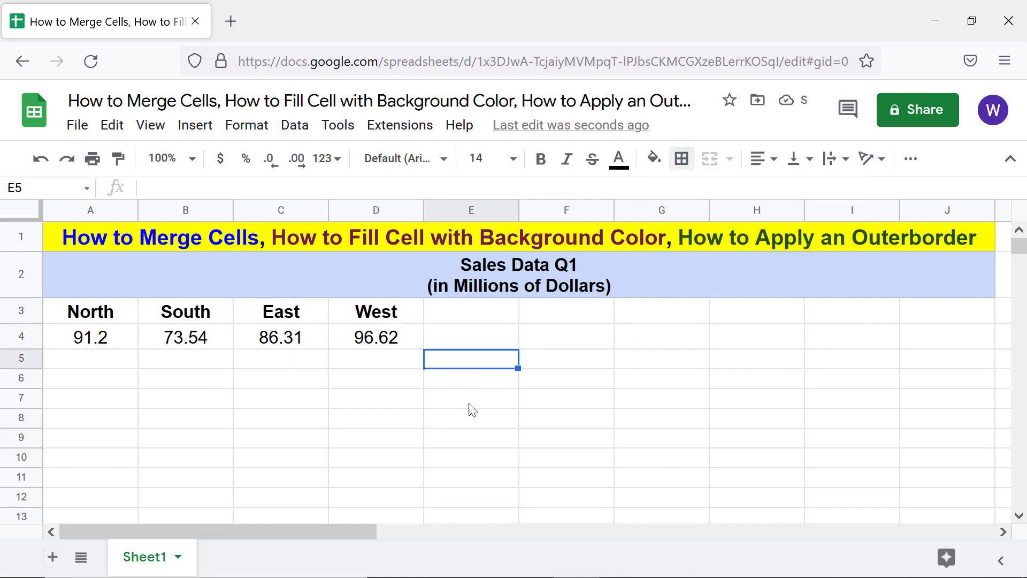